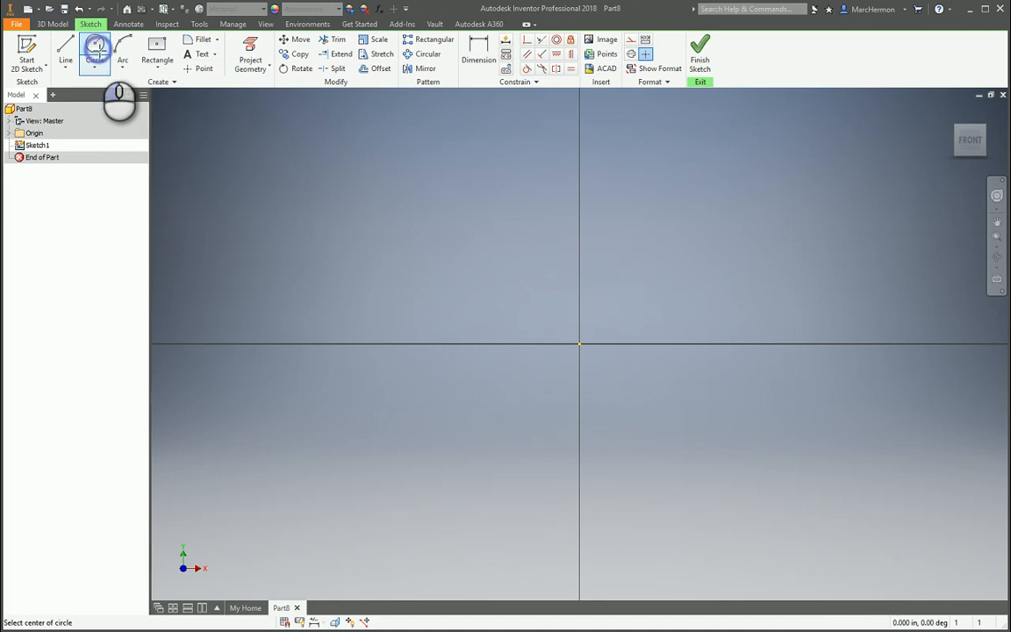
# - Draw a circle centred on the sketch origin with a 2.5 in diameter
pyautogui.click(580, 343)
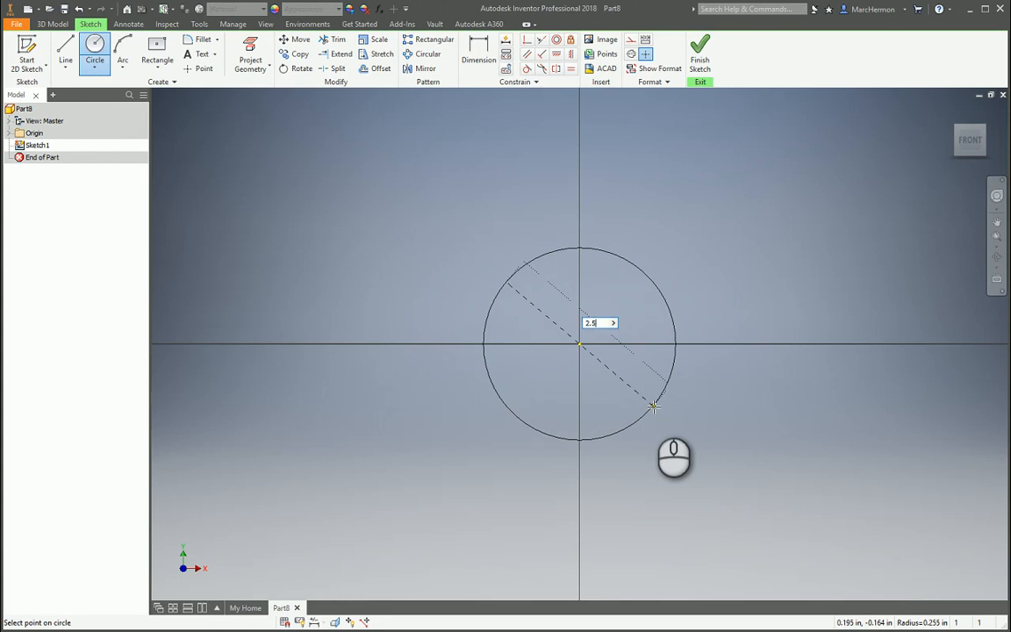
pyautogui.press('Return')
pyautogui.scroll(-6, 523, 479)
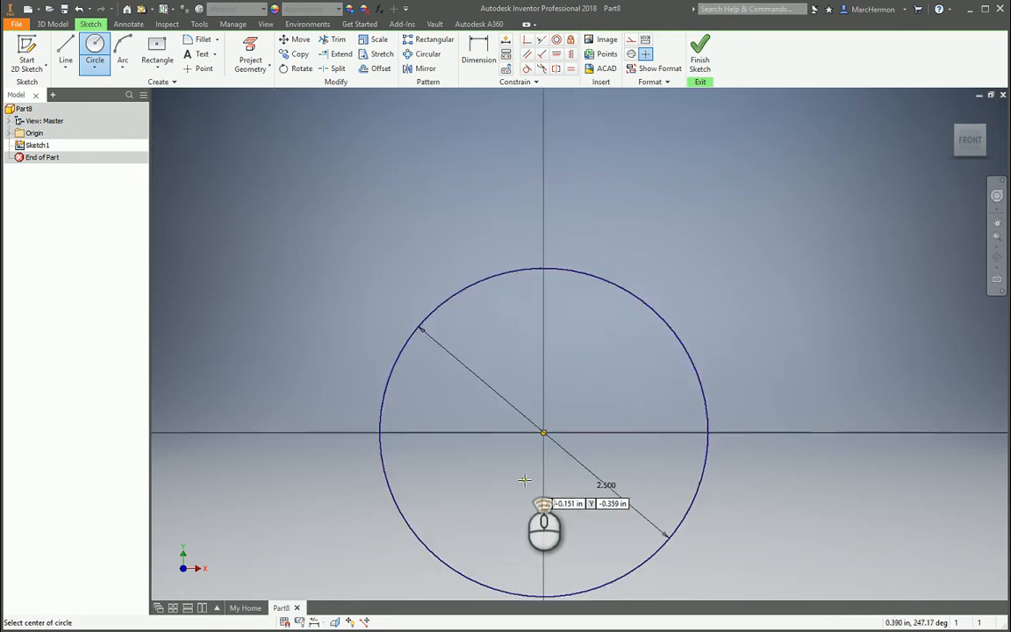
pyautogui.scroll(-3, 523, 480)
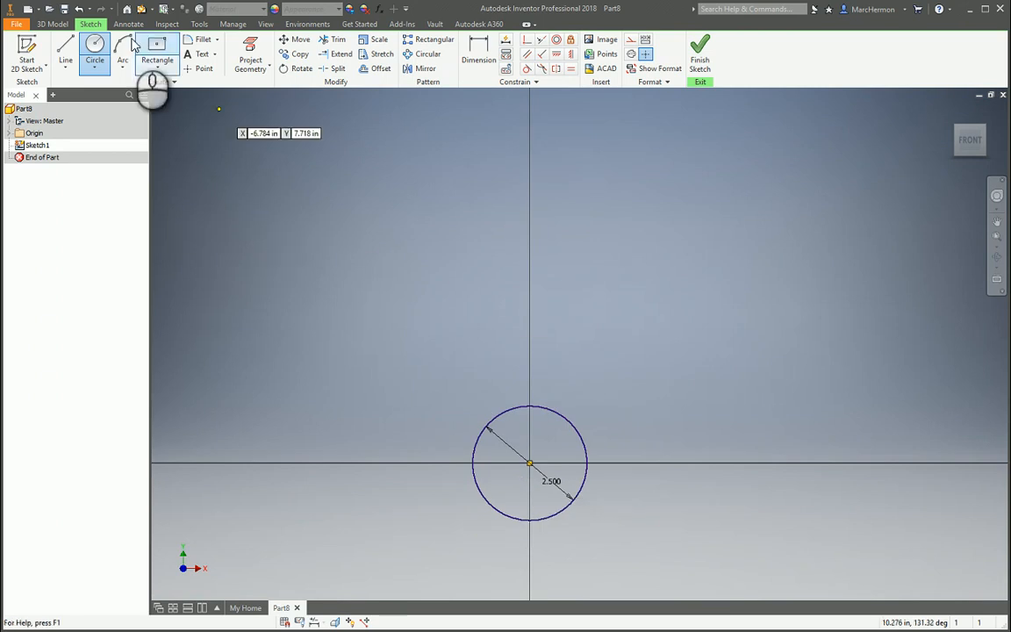
# - Draw a 1 in diameter circle centred on the vertical axis above the origin
pyautogui.click(94, 61)
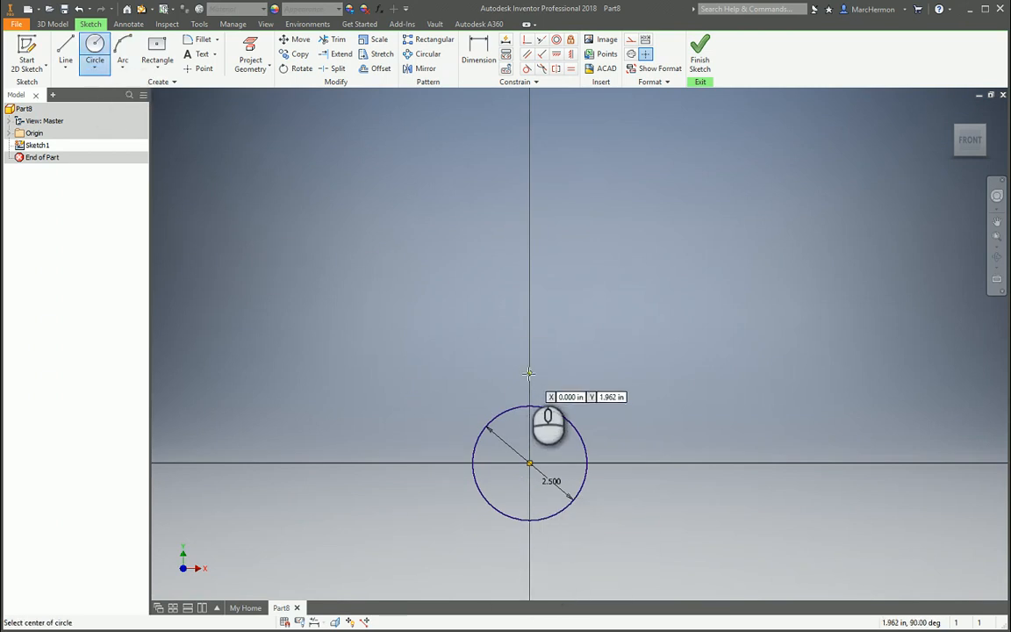
pyautogui.click(529, 262)
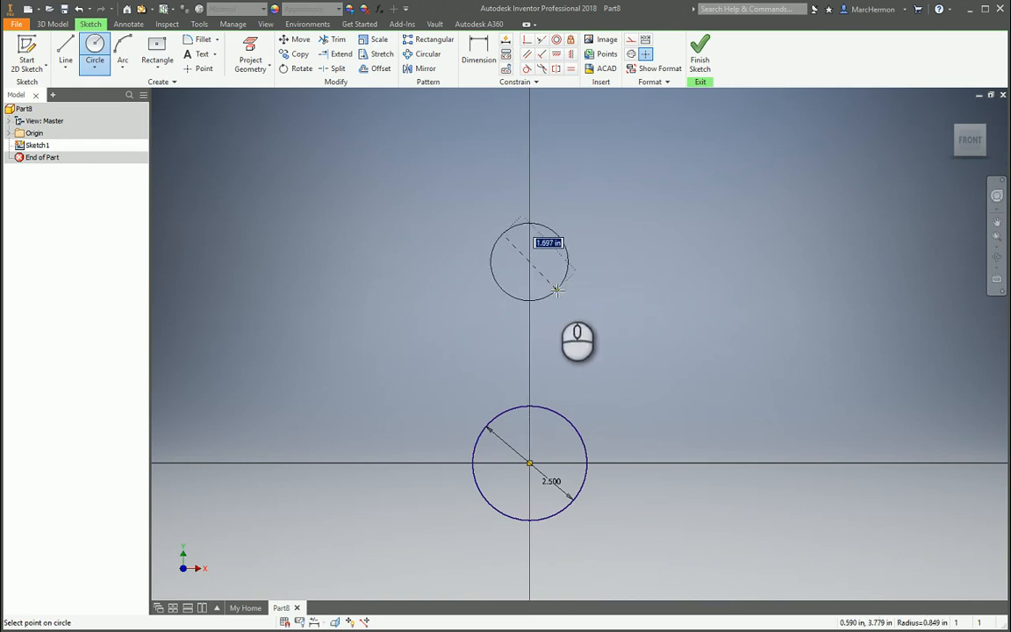
pyautogui.write('1')
pyautogui.press('Return')
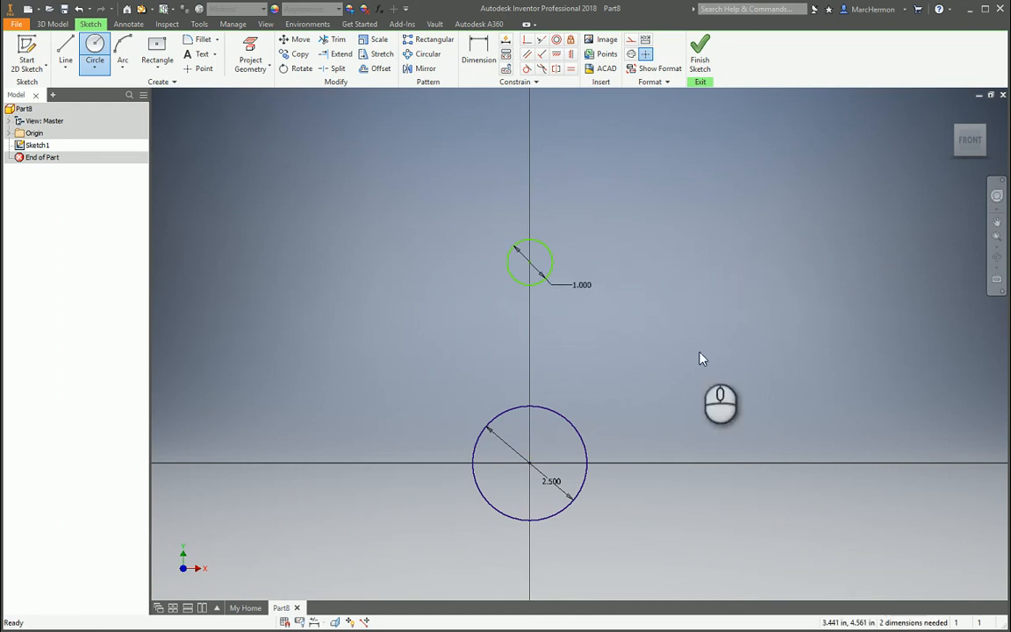
pyautogui.press('Escape')
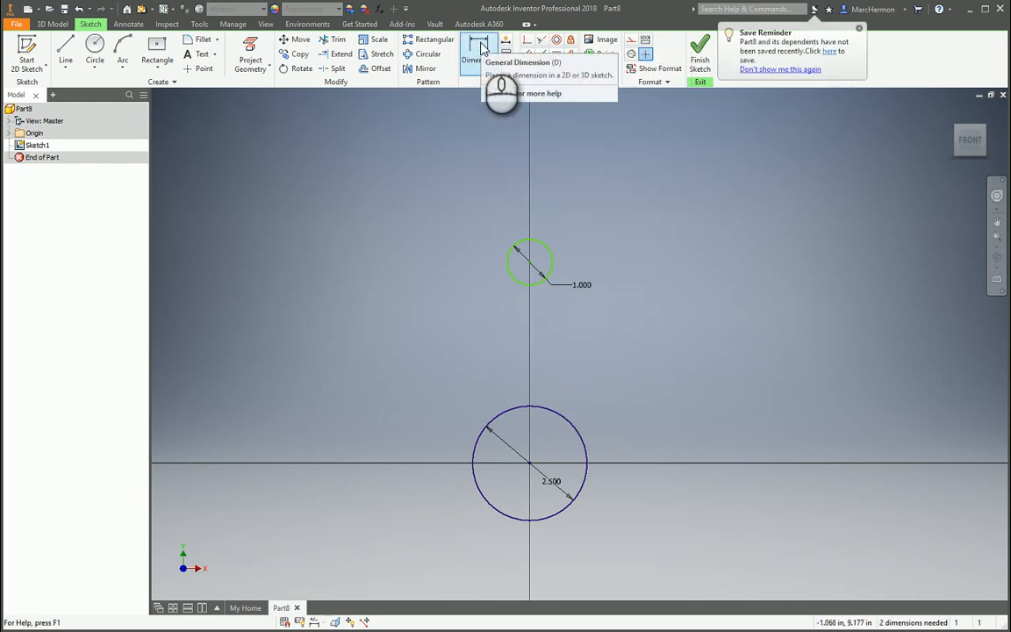
# - Add a 1.75 in vertical dimension between the small circle's centre and the origin
pyautogui.click(480, 47)
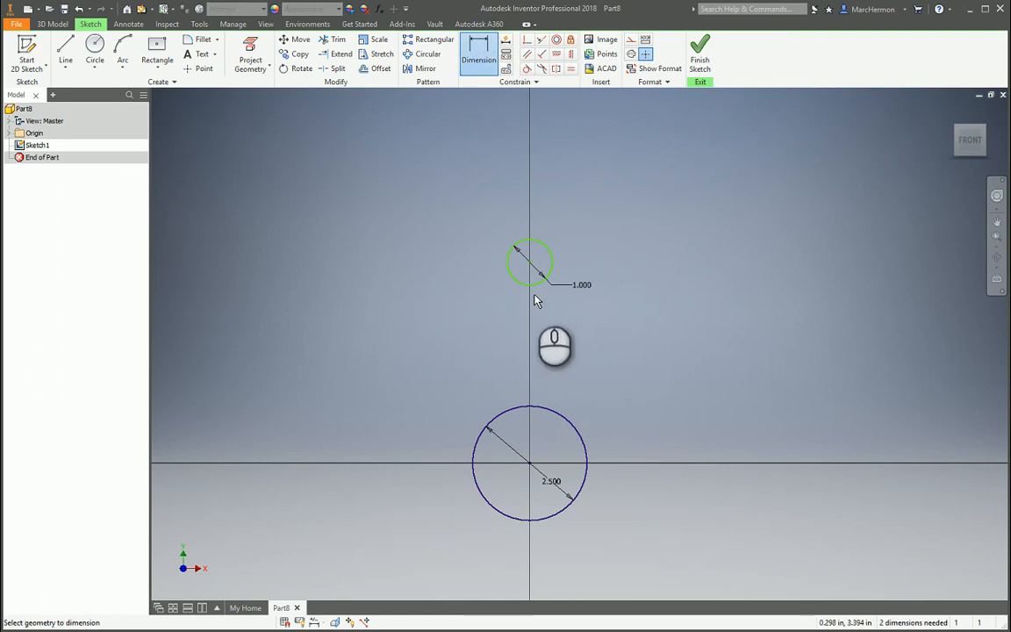
pyautogui.click(531, 265)
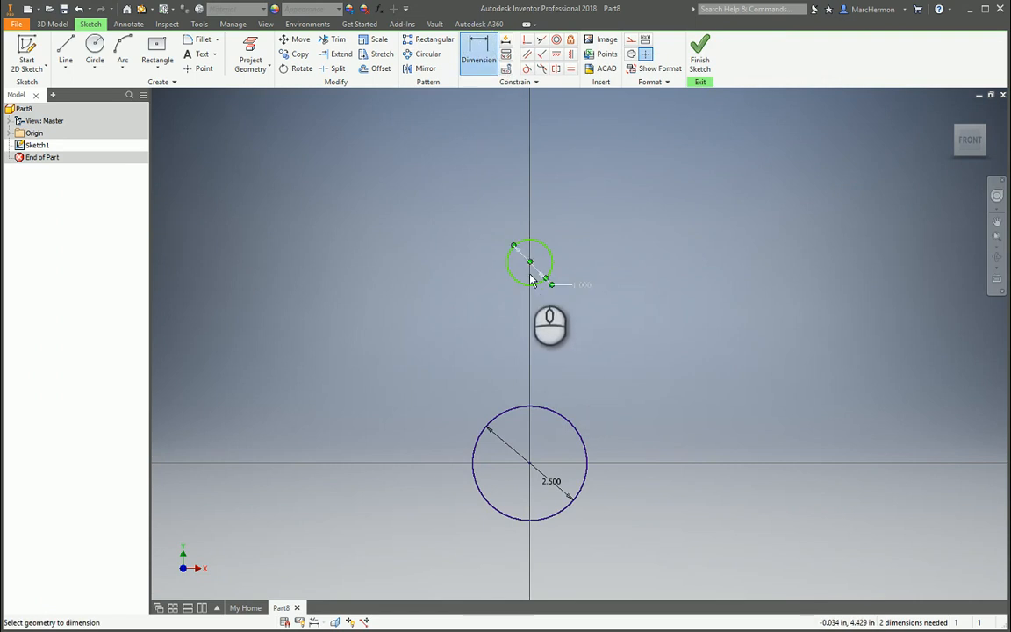
pyautogui.click(530, 463)
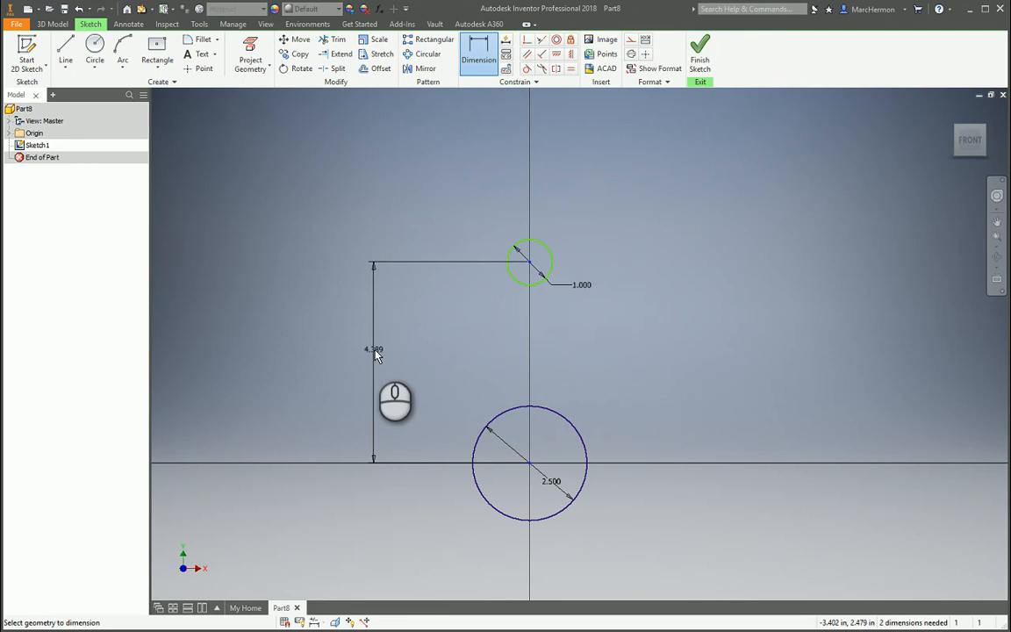
pyautogui.click(376, 353)
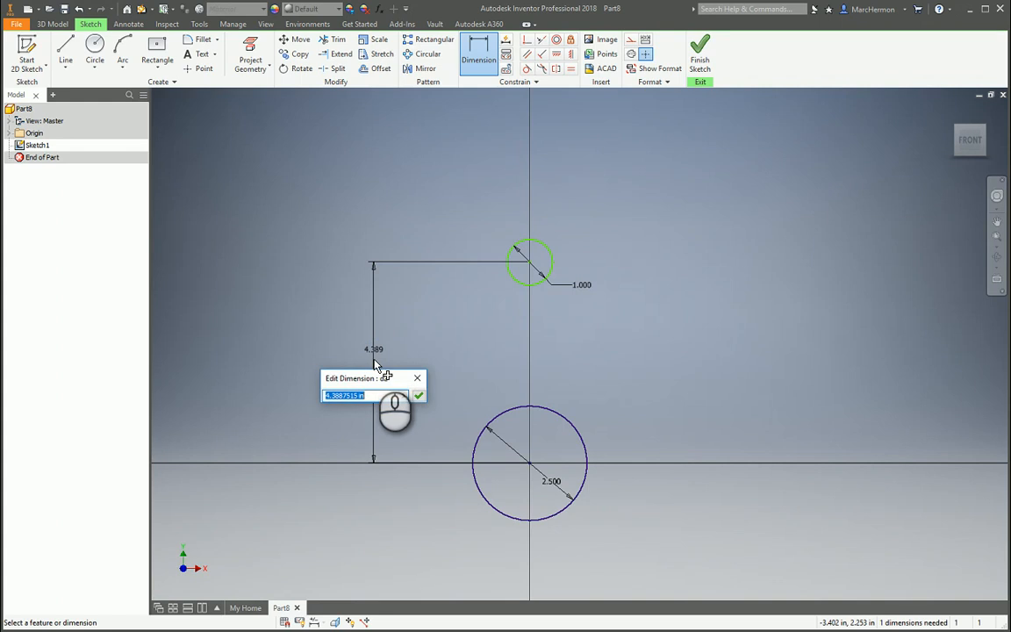
pyautogui.press('Return')
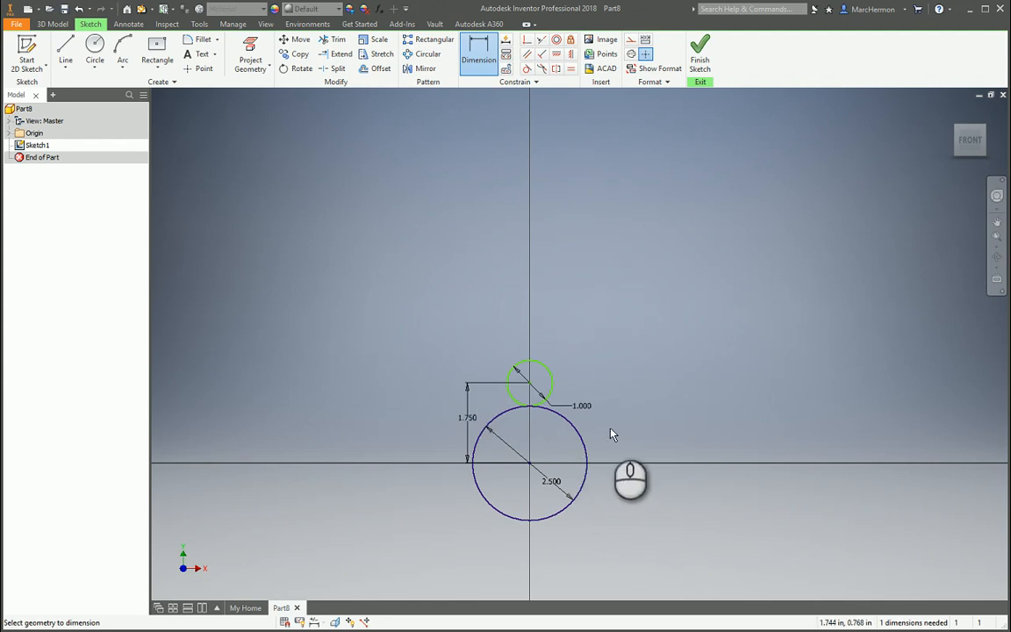
pyautogui.scroll(-3, 612, 434)
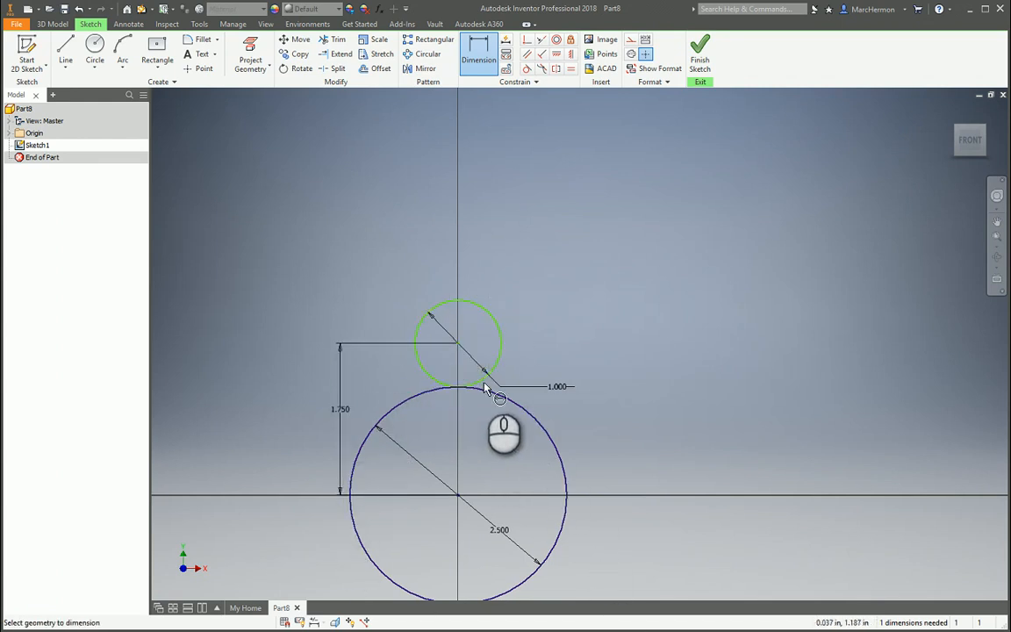
pyautogui.click(66, 53)
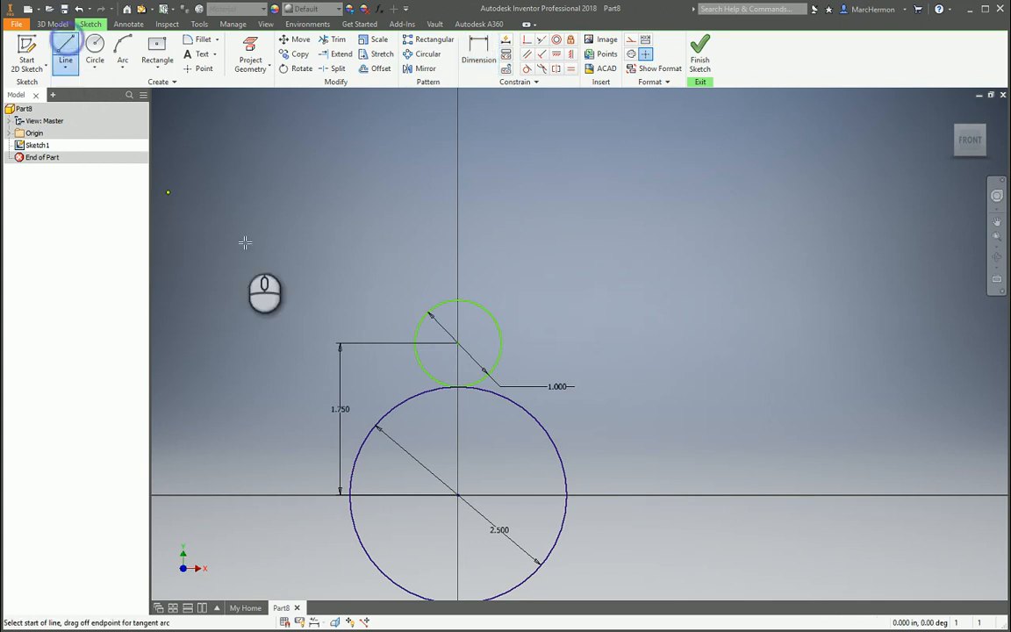
# - Draw two lines joining the small circle's left and right edges to the large circle
pyautogui.click(415, 343)
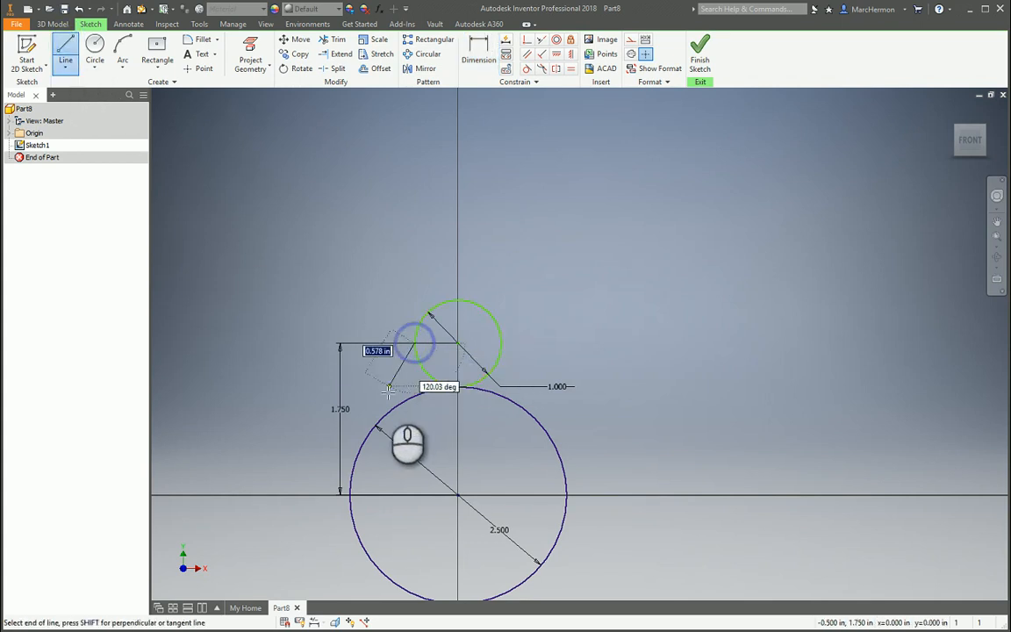
pyautogui.click(364, 438)
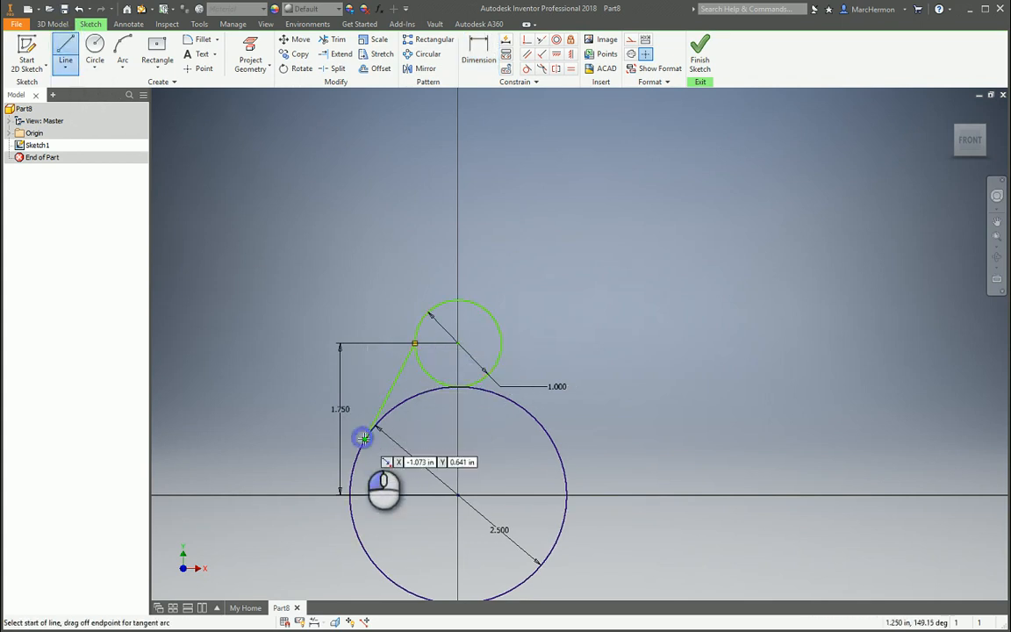
pyautogui.click(504, 343)
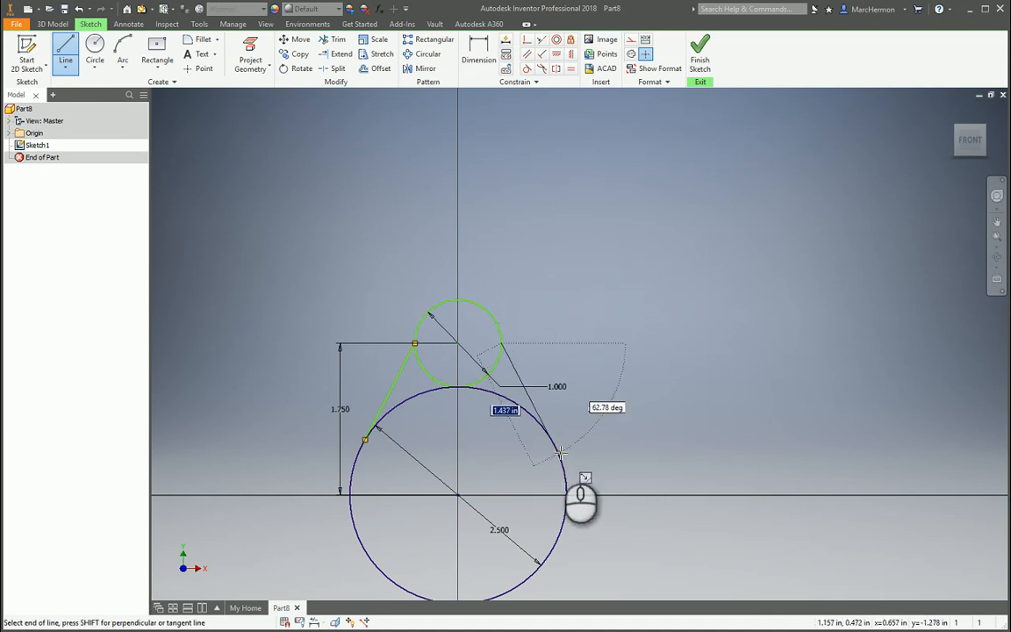
pyautogui.click(558, 452)
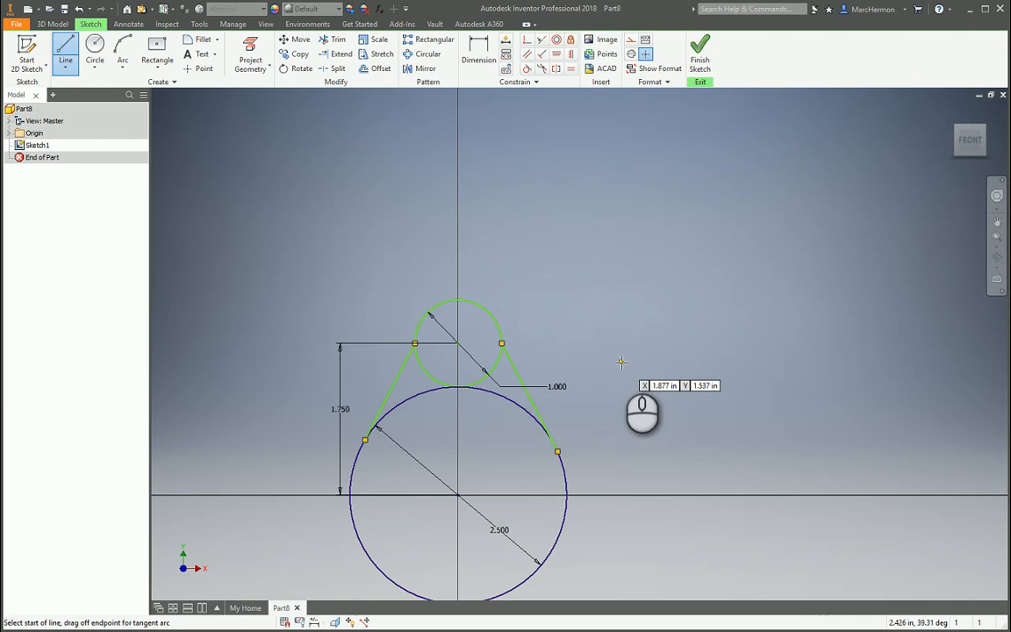
pyautogui.press('Escape')
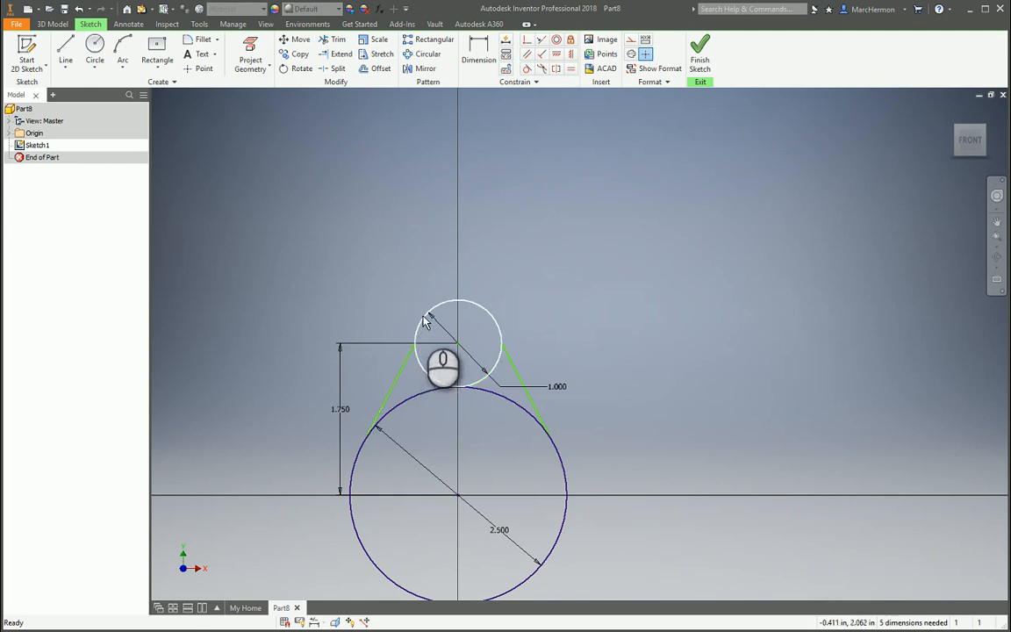
# - Constrain the left and right lines tangent to both the small and the large circle
pyautogui.click(527, 69)
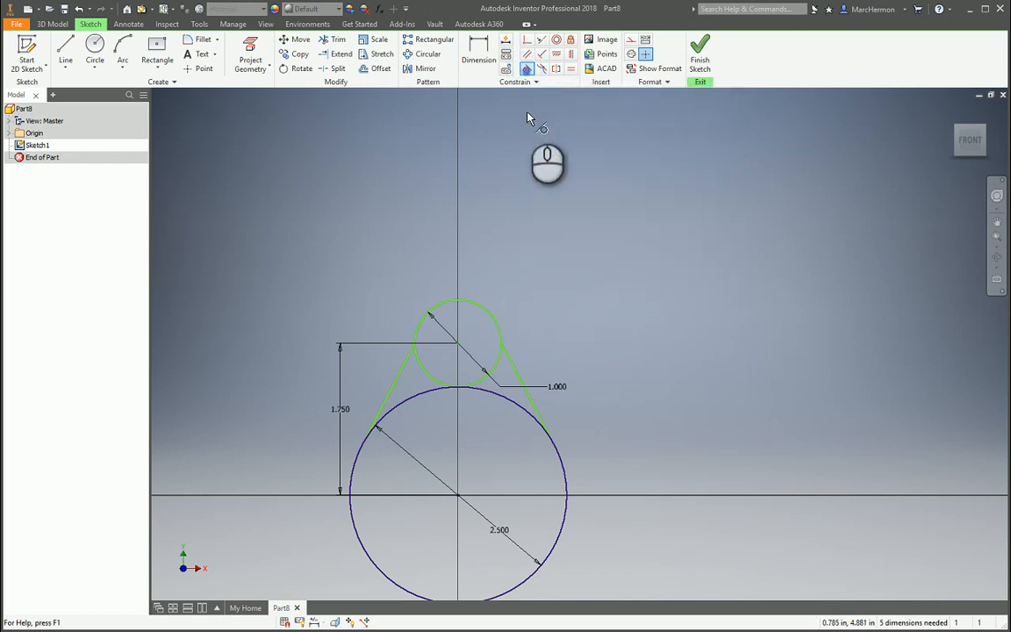
pyautogui.click(405, 365)
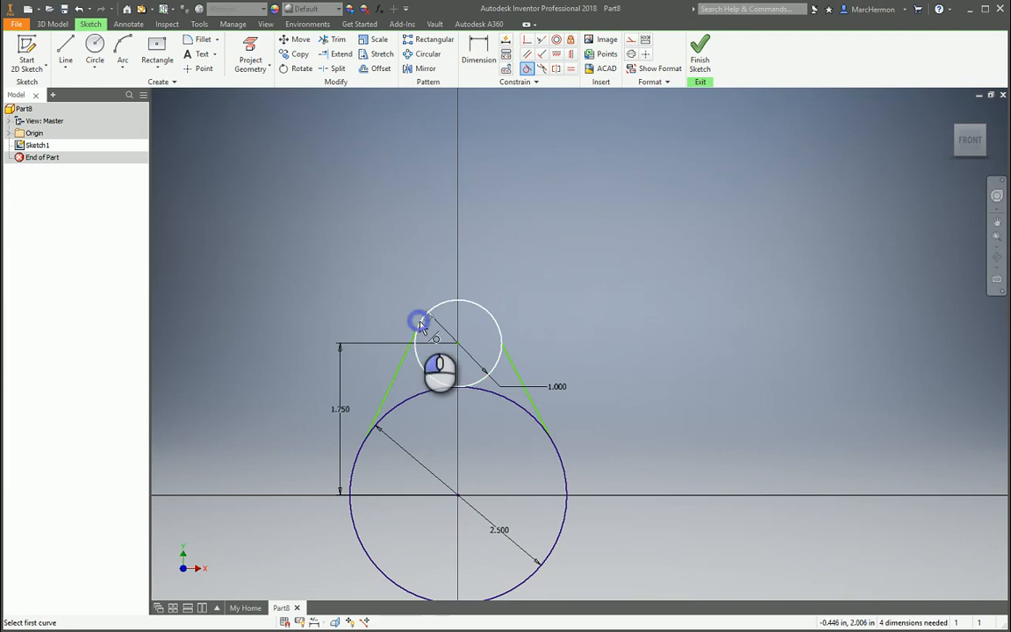
pyautogui.click(421, 323)
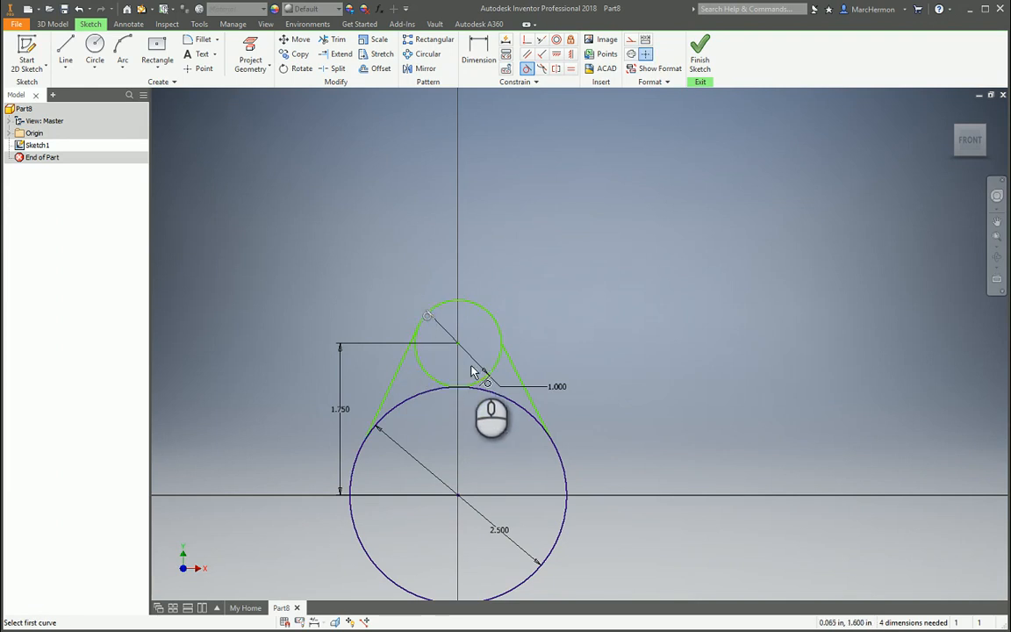
pyautogui.click(381, 409)
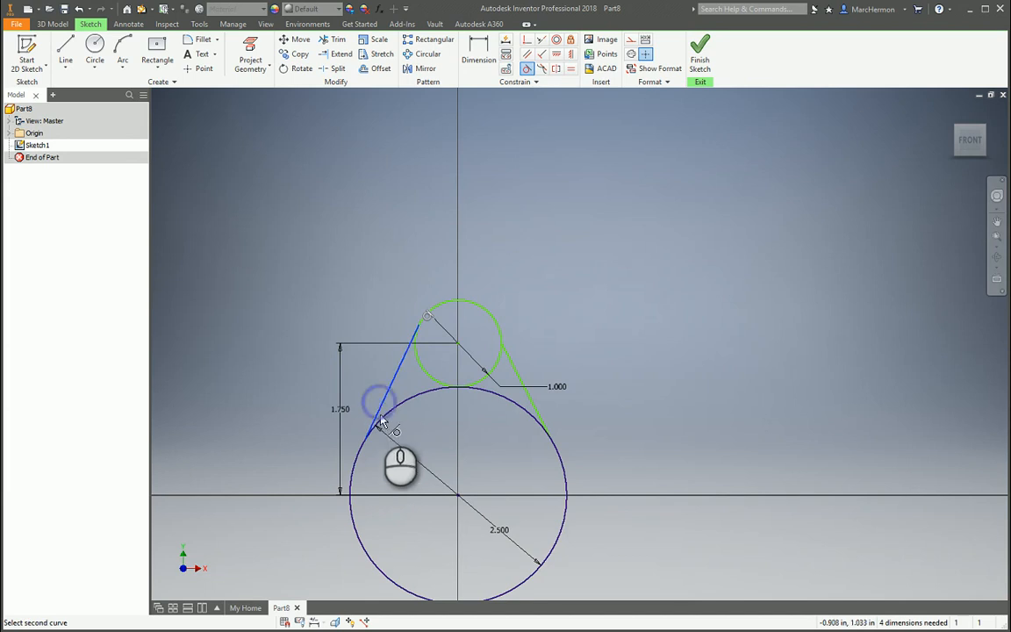
pyautogui.click(383, 420)
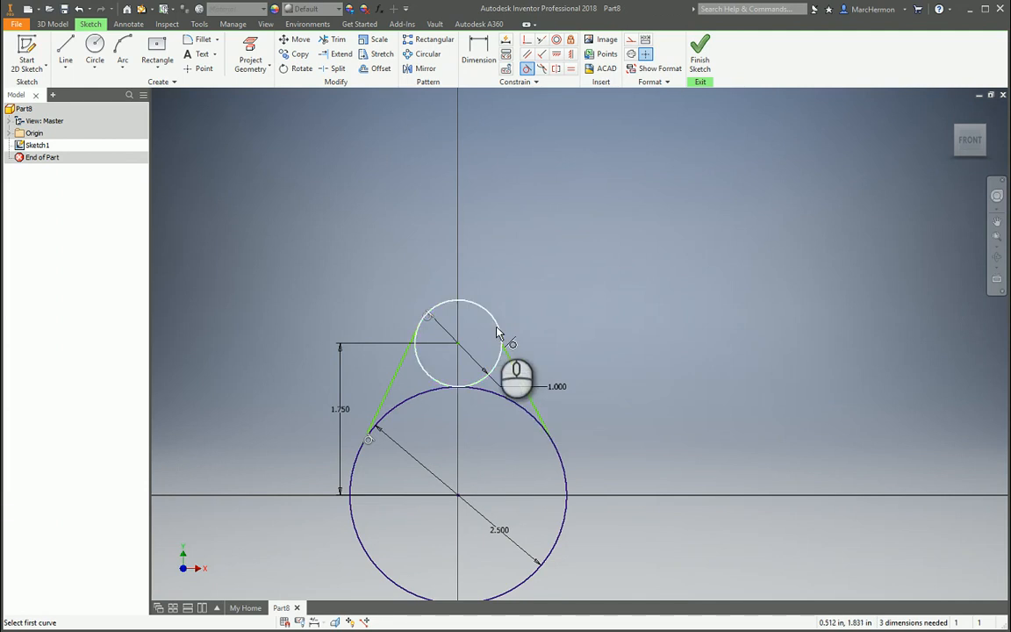
pyautogui.click(512, 364)
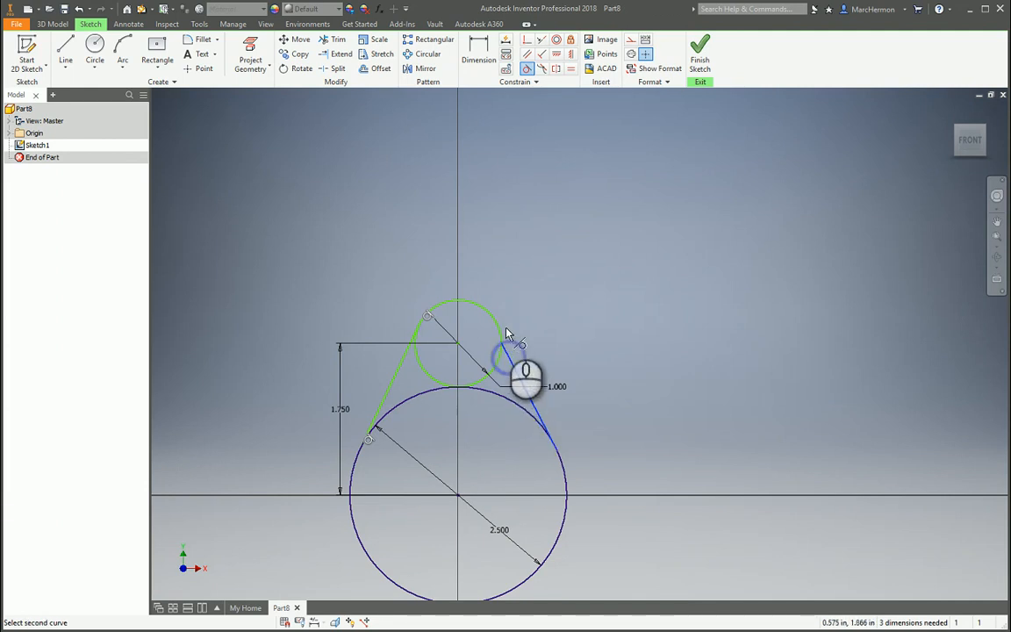
pyautogui.click(497, 333)
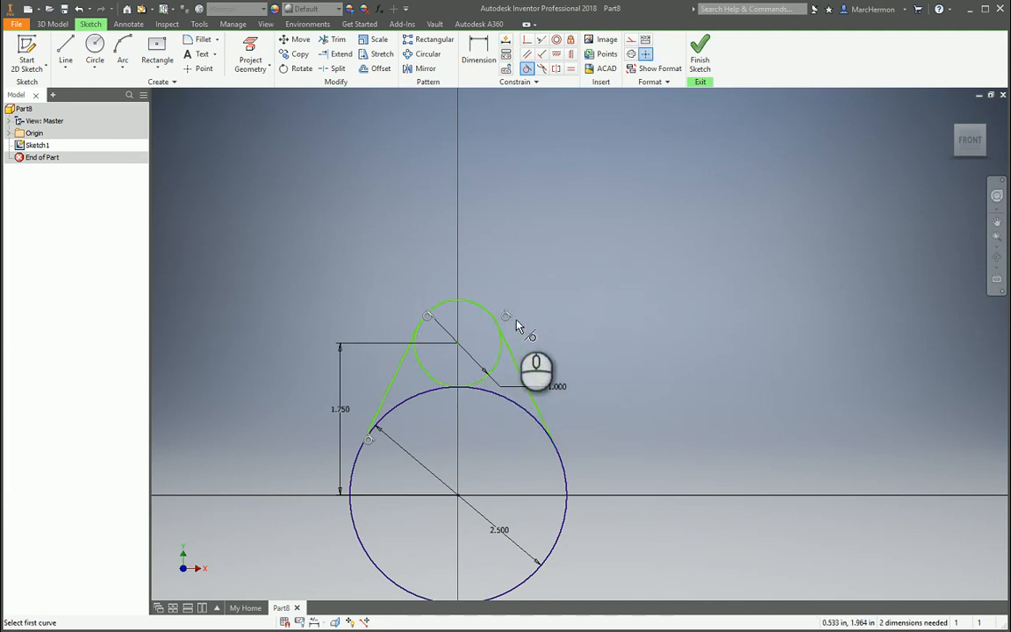
pyautogui.click(540, 417)
pyautogui.click(566, 480)
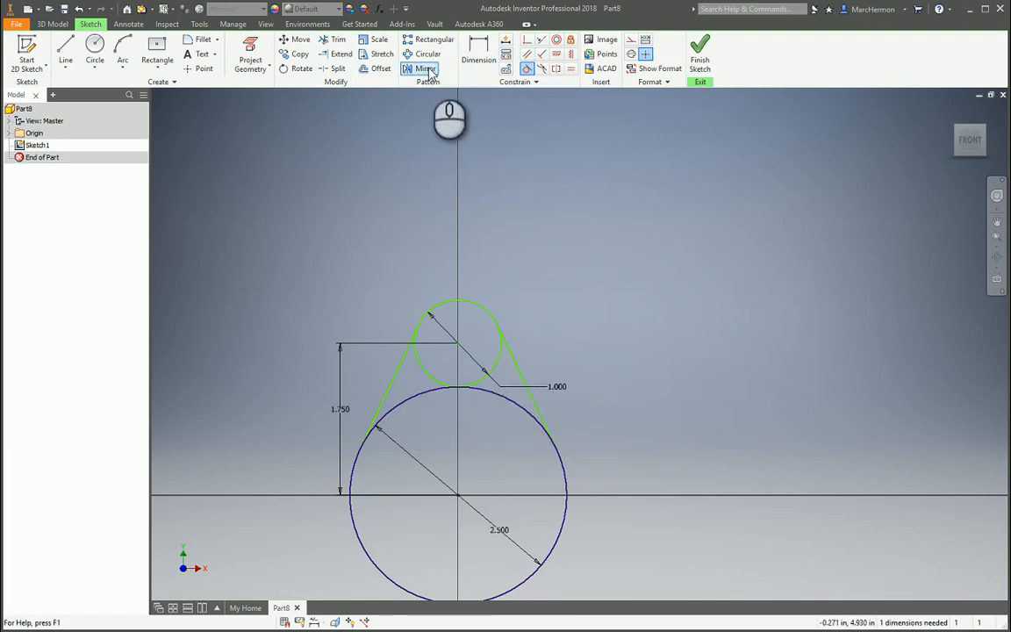
# - Trim the small circle's two lower arcs and the large circle's top arc between the lines
pyautogui.click(335, 41)
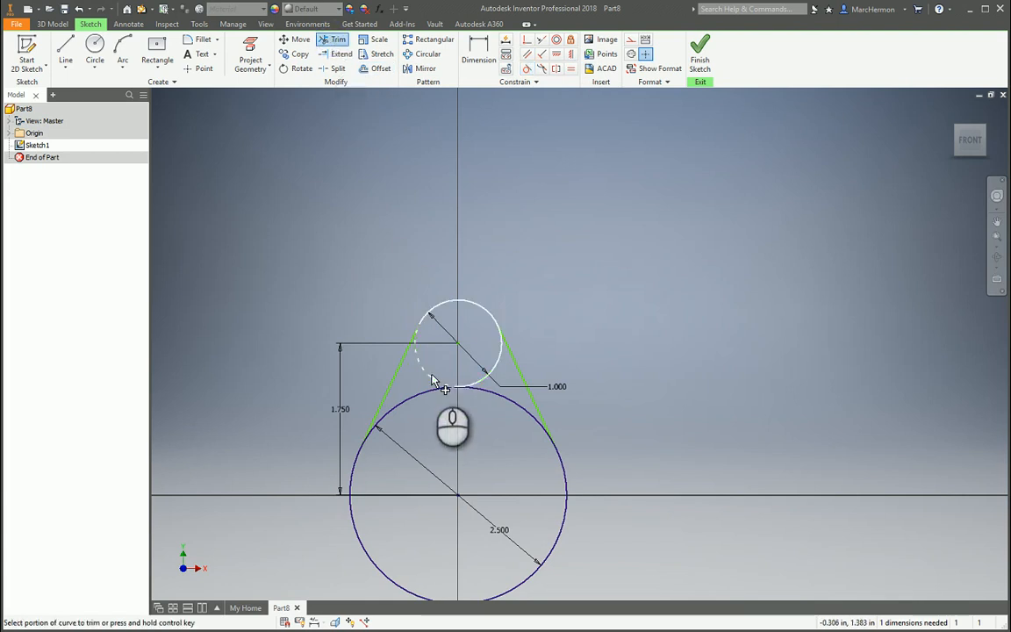
pyautogui.click(441, 386)
pyautogui.click(488, 375)
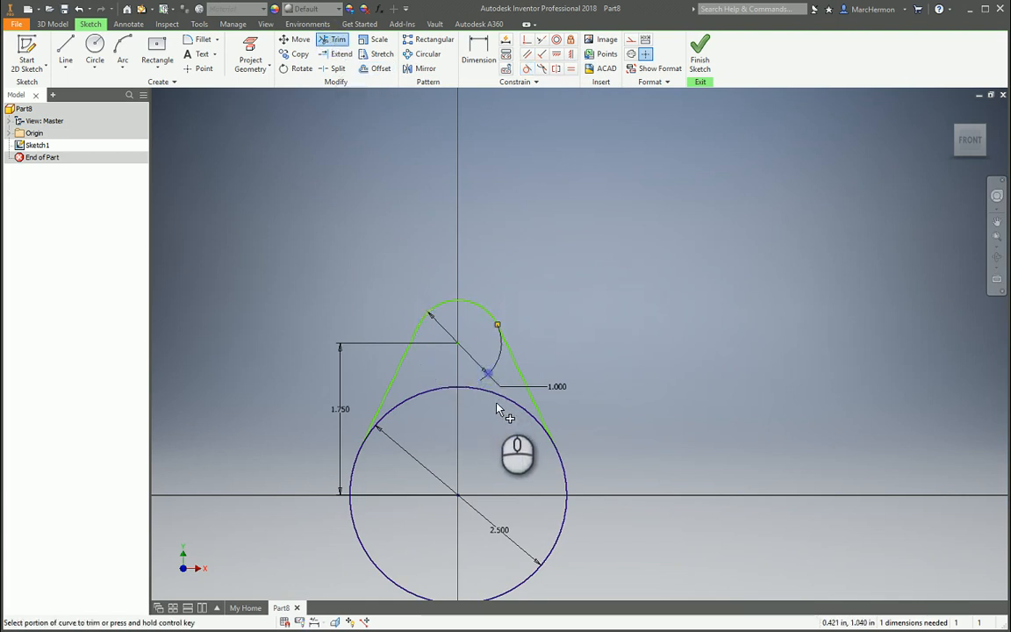
pyautogui.click(501, 395)
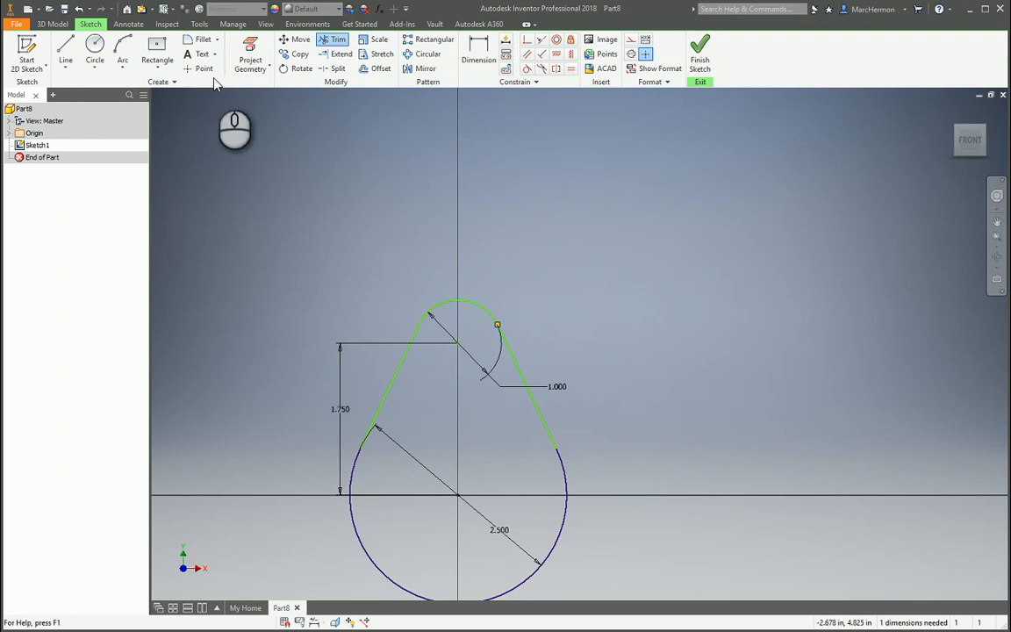
# - Draw a 0.125 x 0.125 in two-point-center square at the origin
pyautogui.click(154, 72)
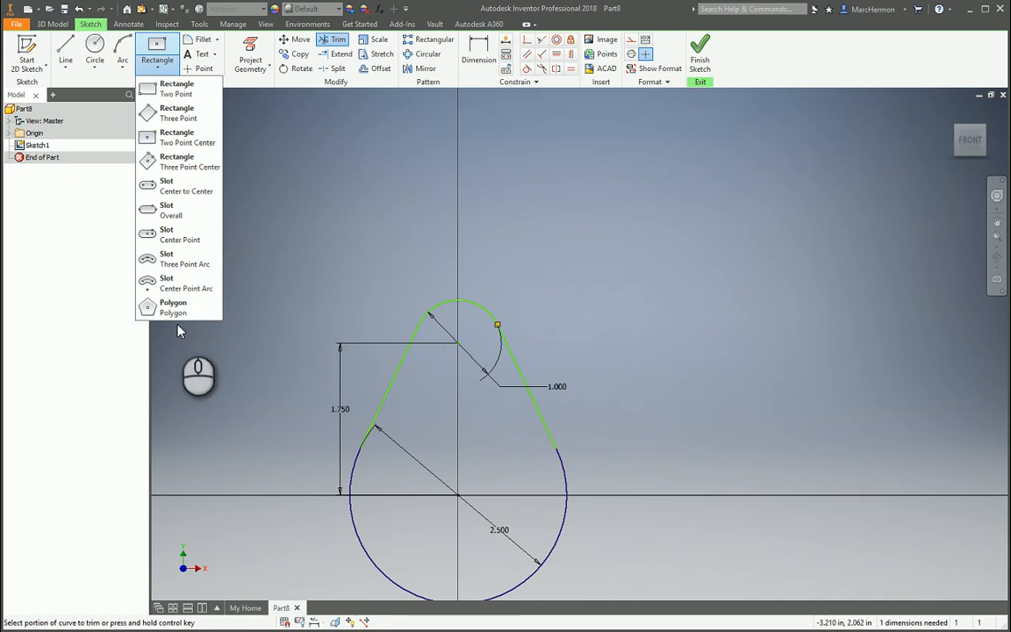
pyautogui.click(164, 137)
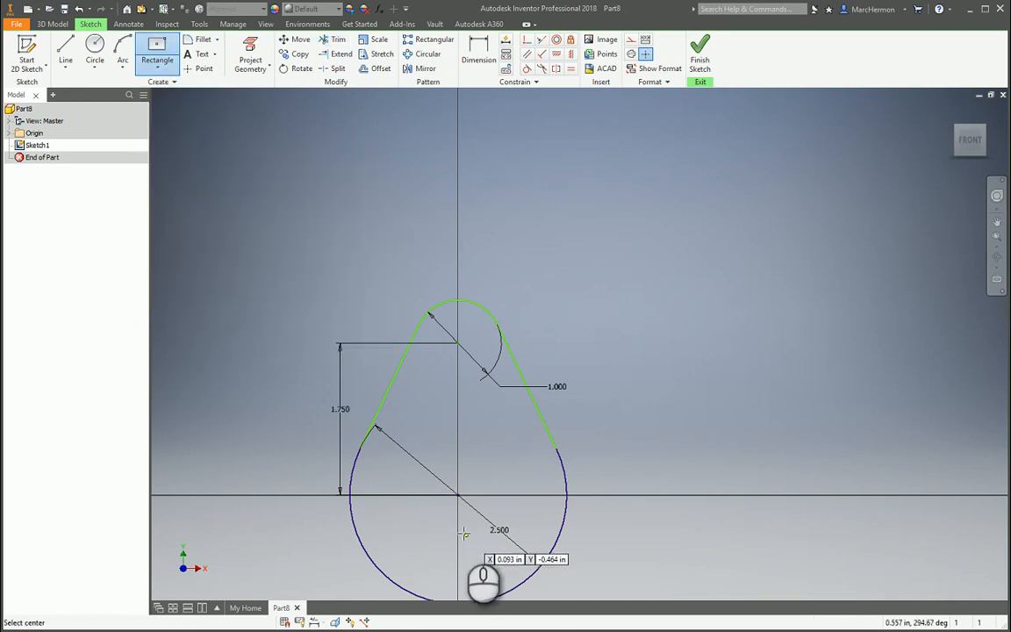
pyautogui.click(457, 495)
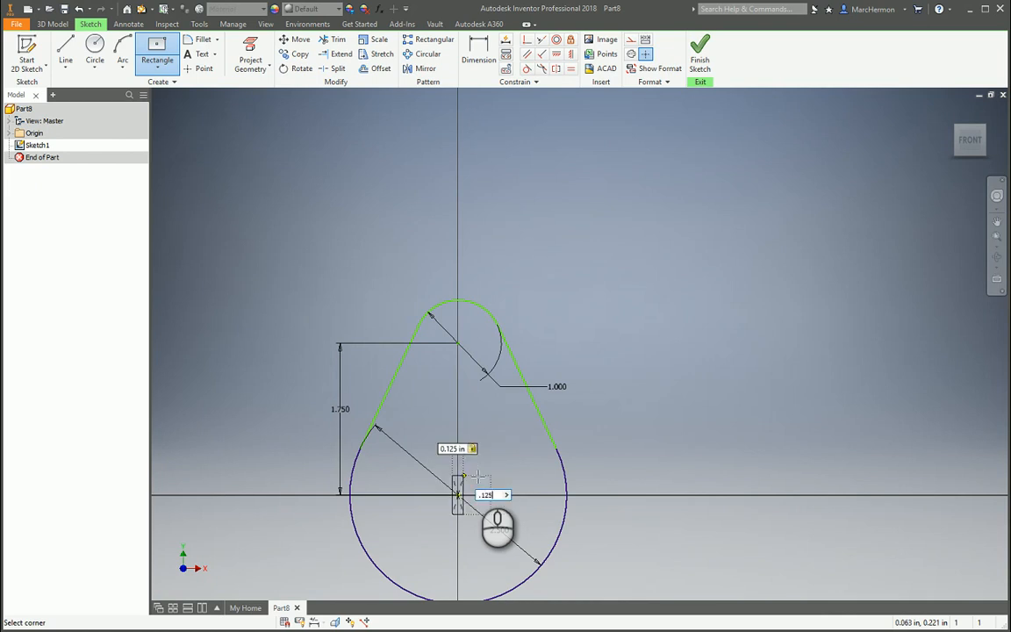
pyautogui.press('Return')
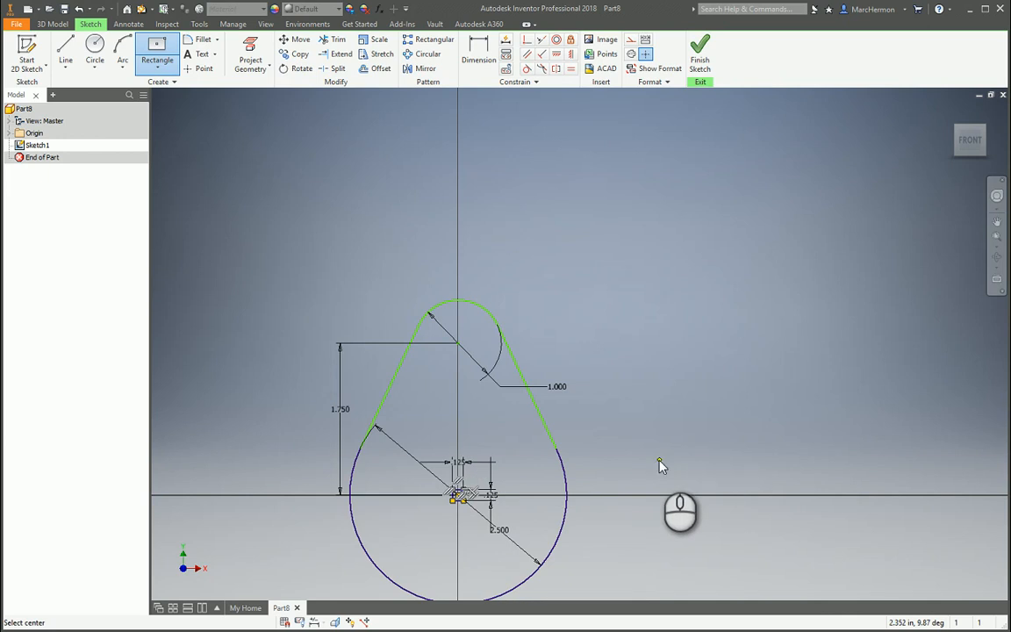
pyautogui.press('Escape')
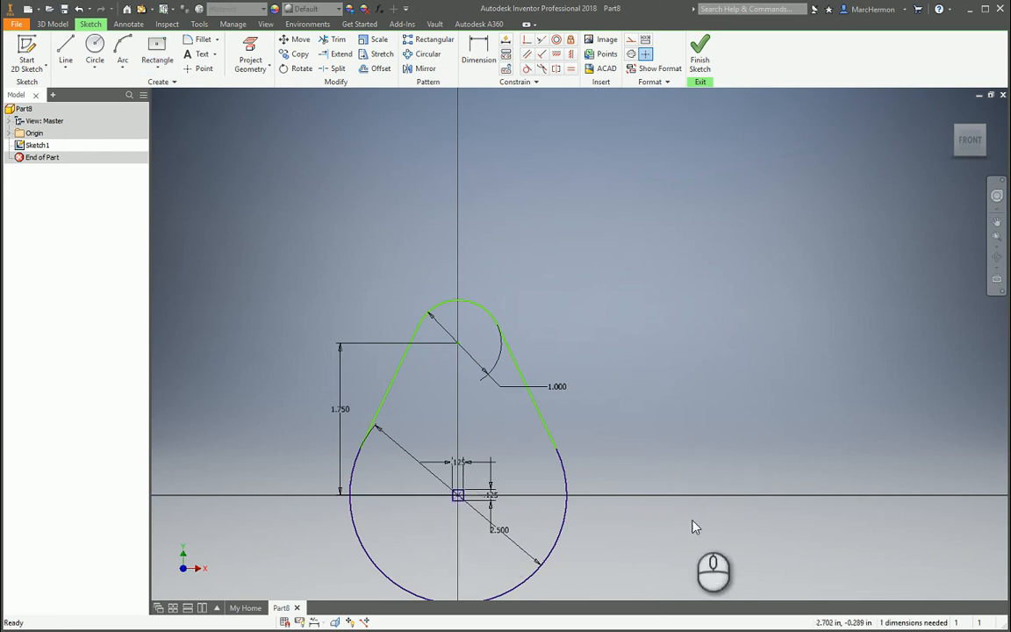
# - Finish the sketch, extrude the teardrop profile 0.125 in, and orbit to inspect the plate
pyautogui.click(701, 55)
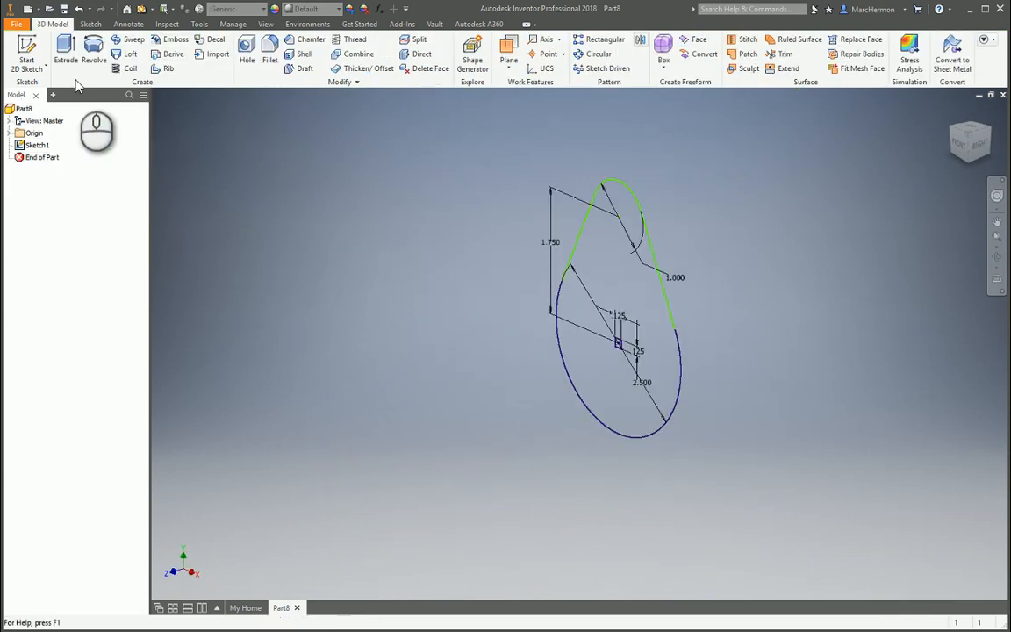
pyautogui.click(66, 48)
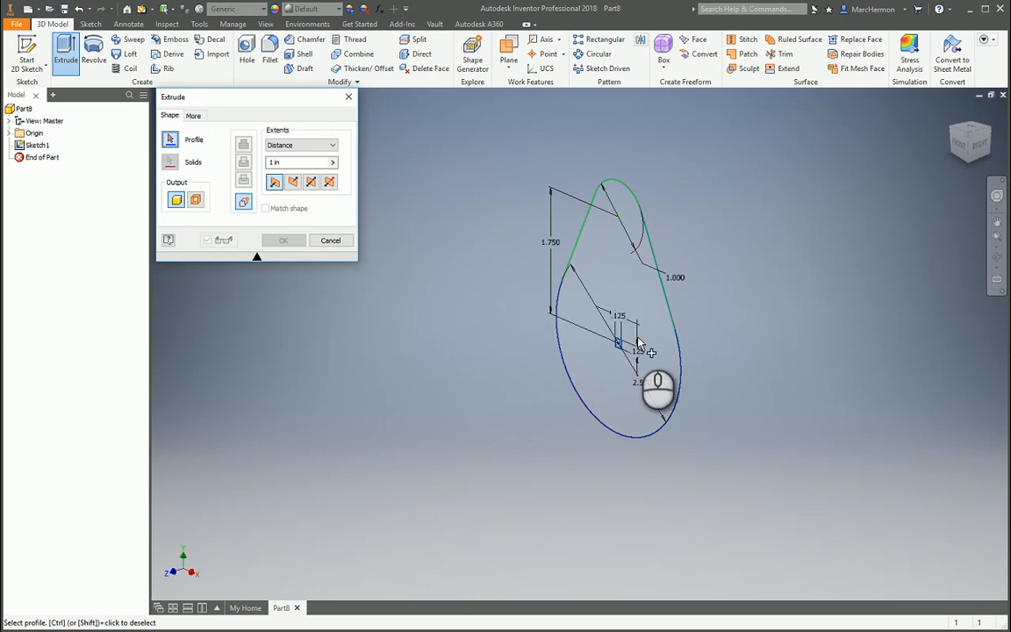
pyautogui.click(618, 284)
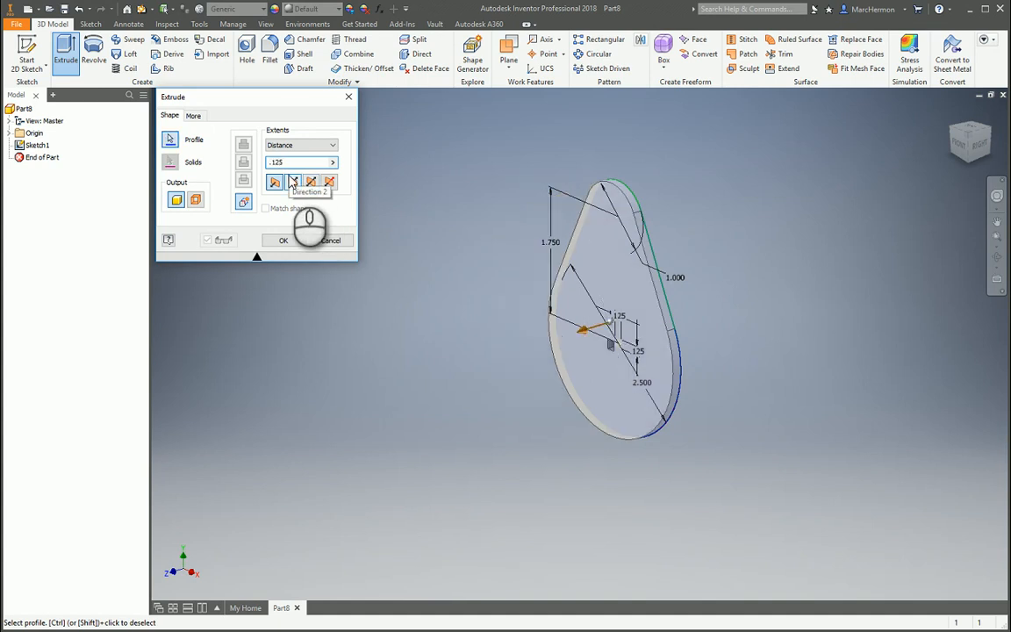
pyautogui.press('Return')
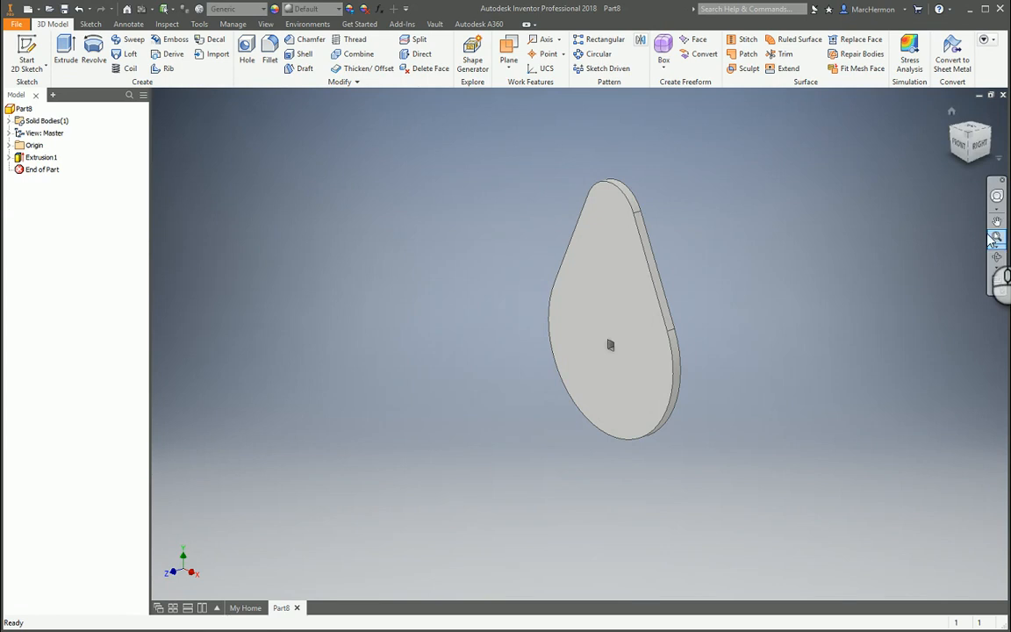
pyautogui.click(997, 259)
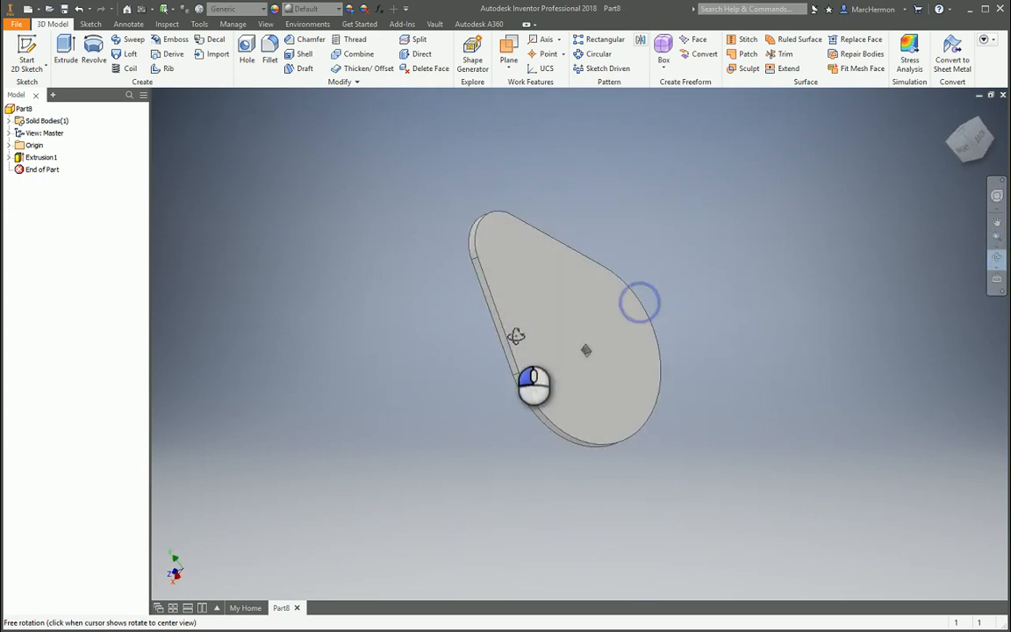